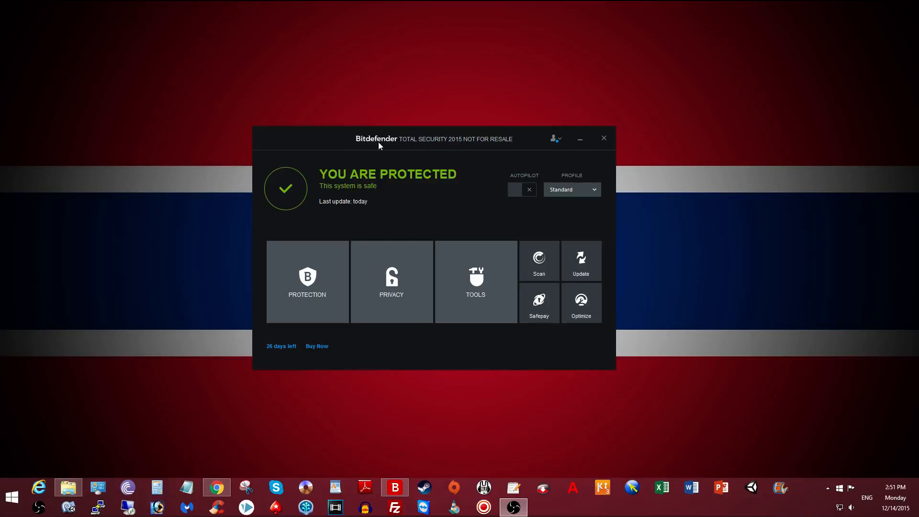
Step: Close the main Bitdefender window and reveal the hidden system-tray icons
left_click(604, 138)
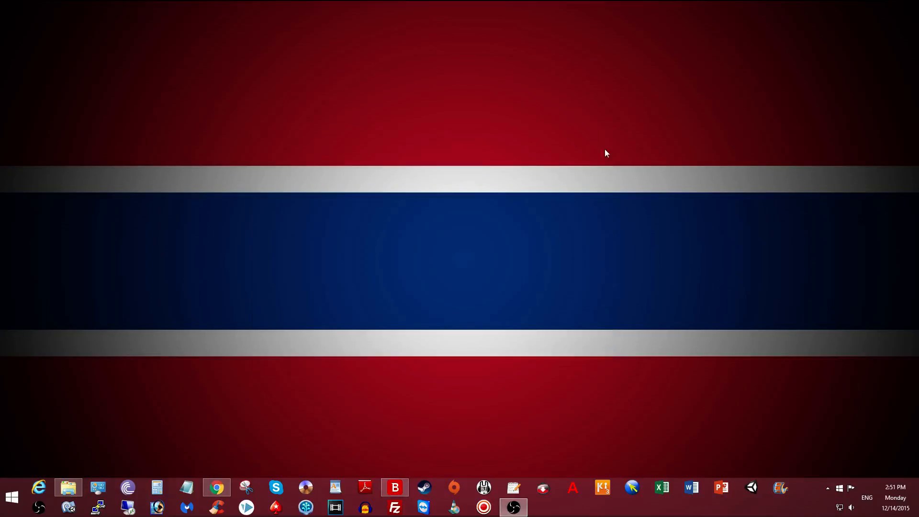
left_click(828, 488)
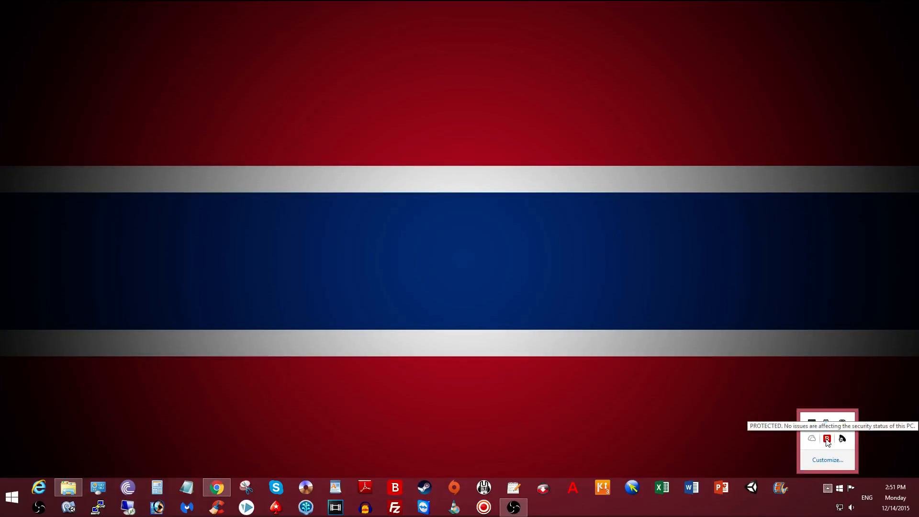
Step: Reopen the Bitdefender dashboard from the tray menu, glance at Protection modules, and return to the dashboard
right_click(828, 441)
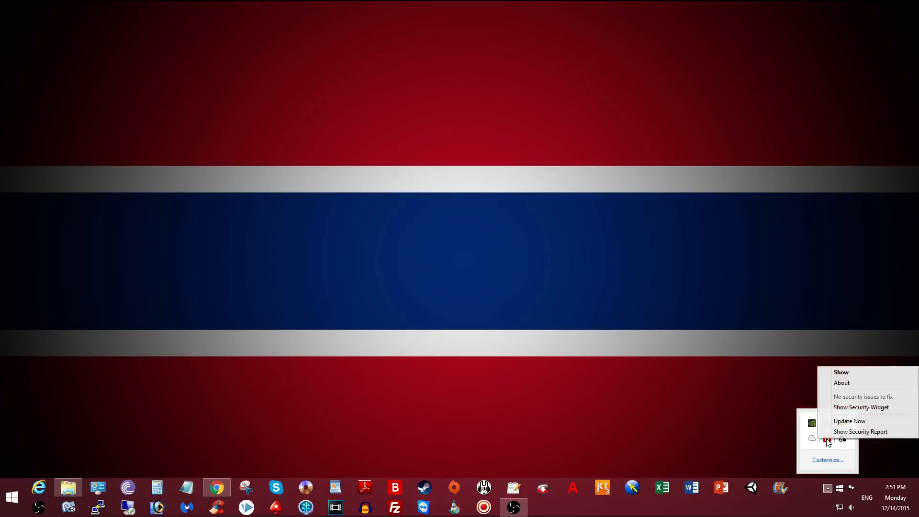
left_click(842, 373)
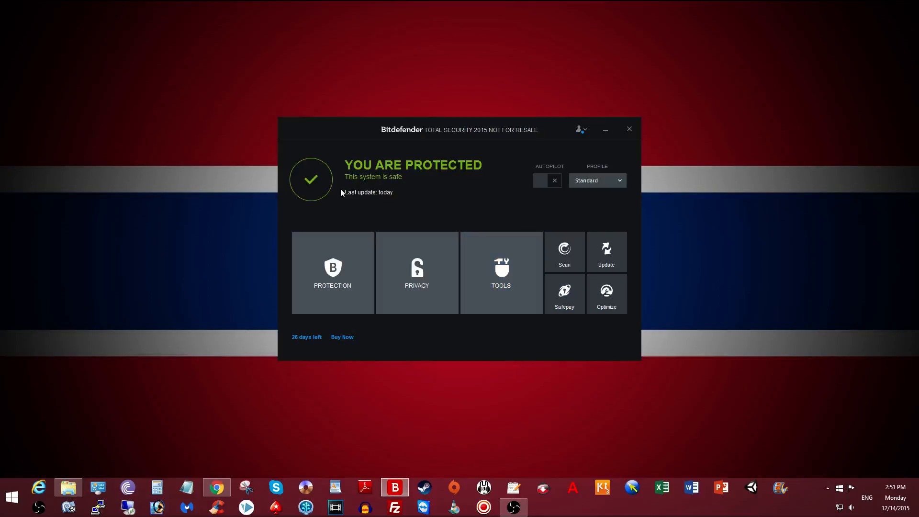
left_click(334, 259)
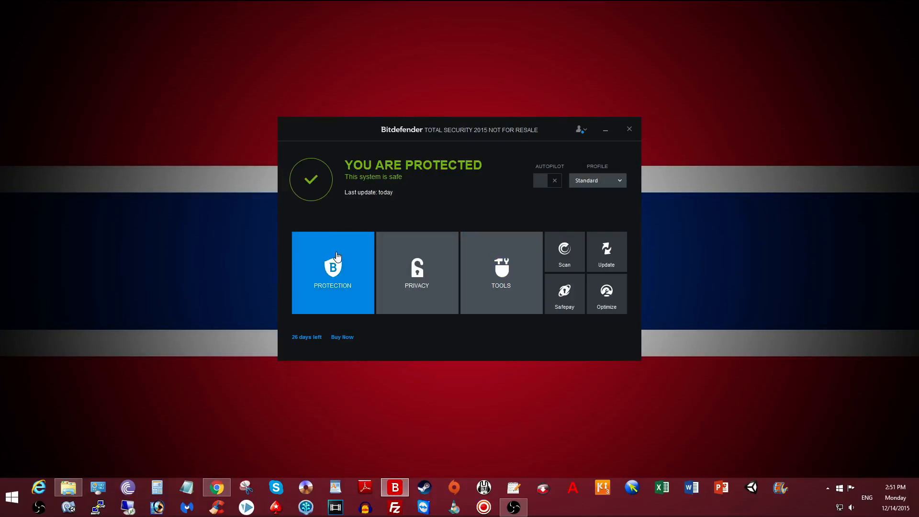
left_click(299, 162)
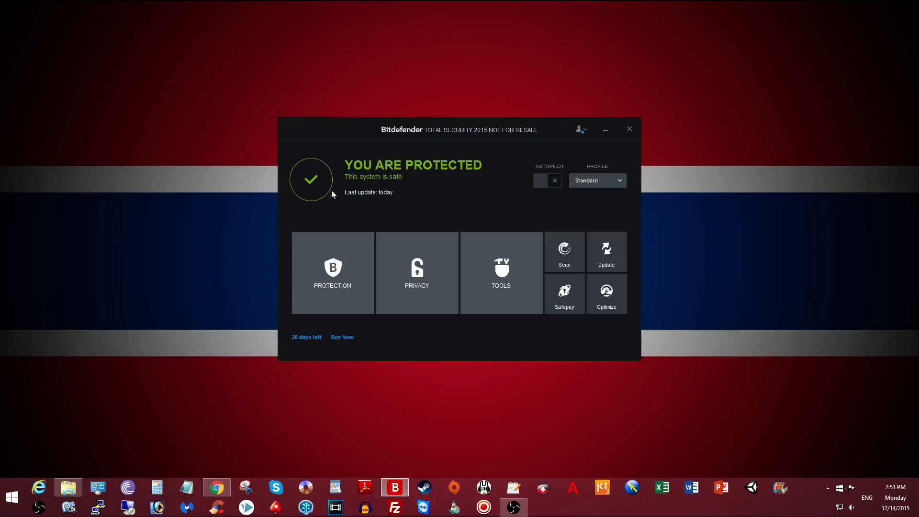
Step: Go into the Protection modules and open the Antivirus settings page
left_click(334, 267)
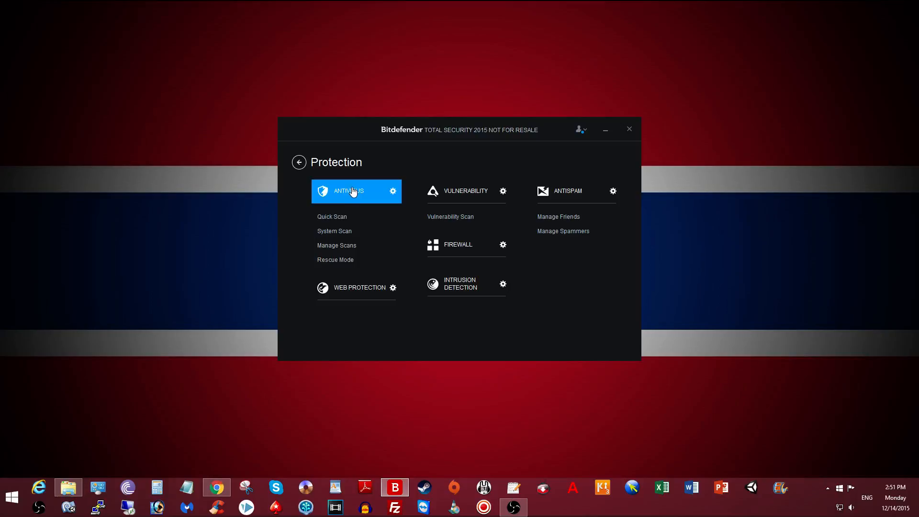
left_click(352, 193)
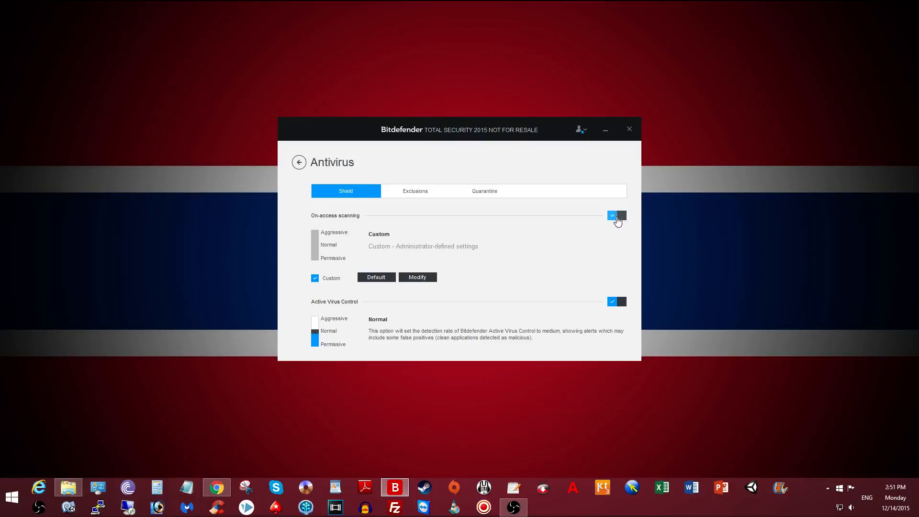
Step: Disable on-access scanning, choosing a 5-minute duration and confirming
left_click(617, 217)
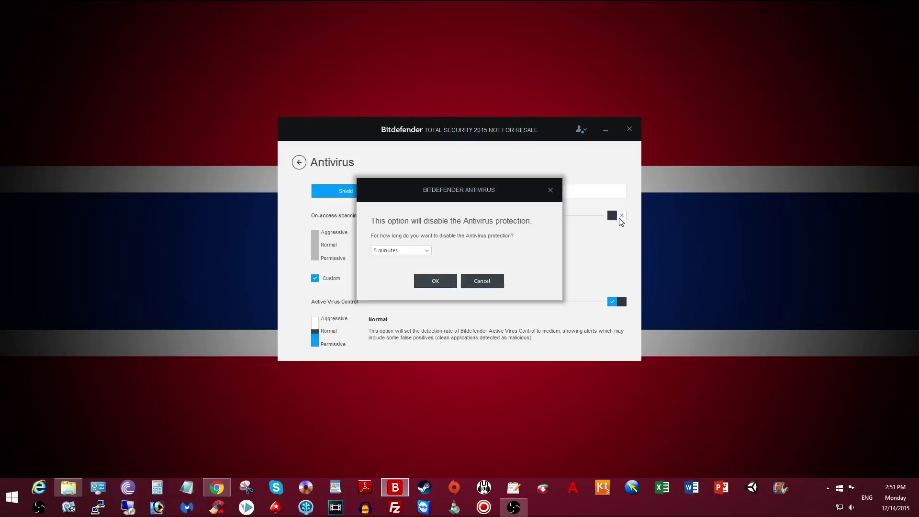
left_click(398, 251)
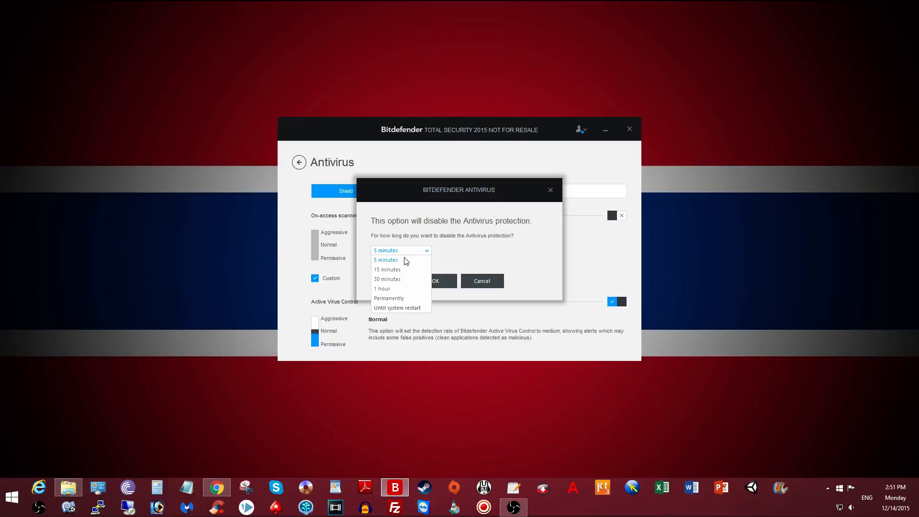
left_click(394, 262)
left_click(436, 281)
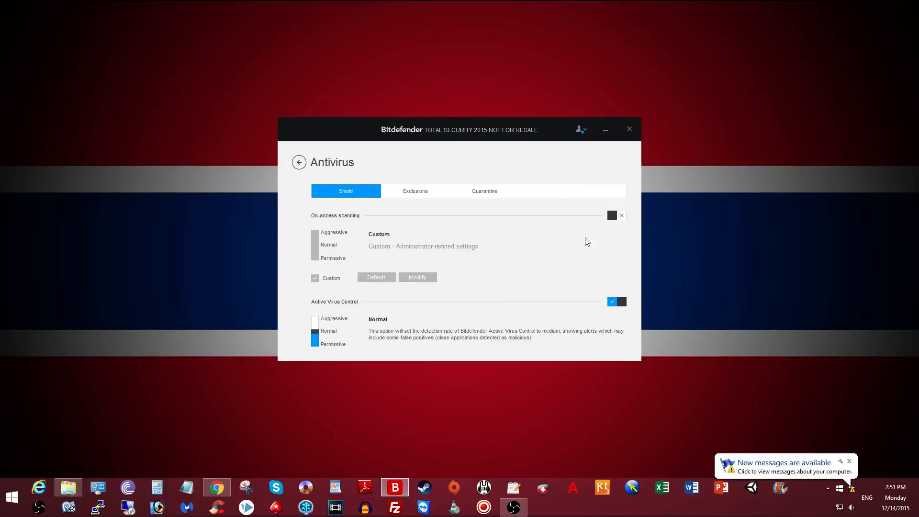
Step: Close the Antivirus settings window and reveal the hidden system-tray icons again
left_click(828, 489)
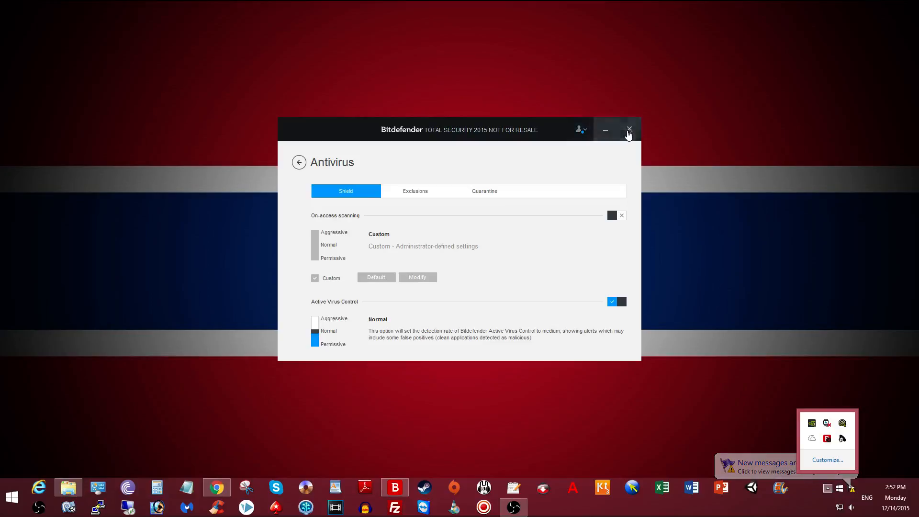
left_click(606, 130)
left_click(829, 489)
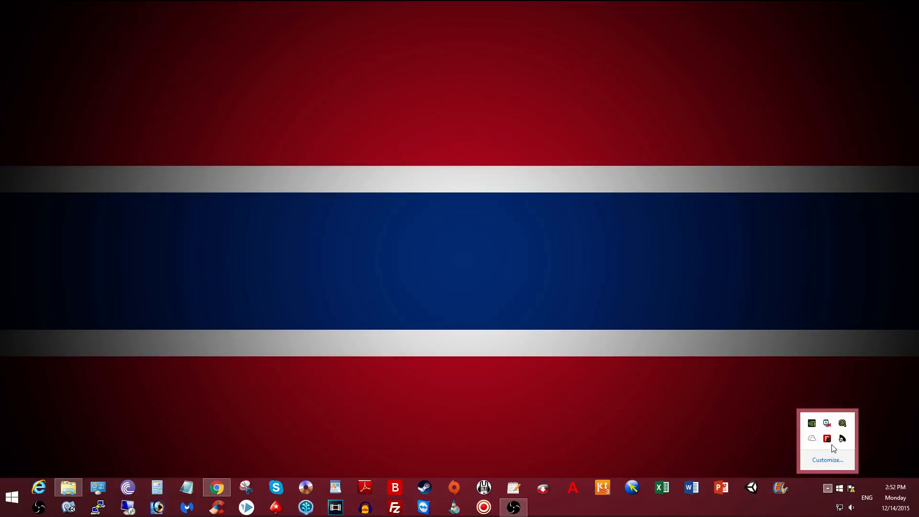
Step: Reopen Bitdefender from the tray, go to Antivirus settings, and re-enable on-access scanning
right_click(832, 440)
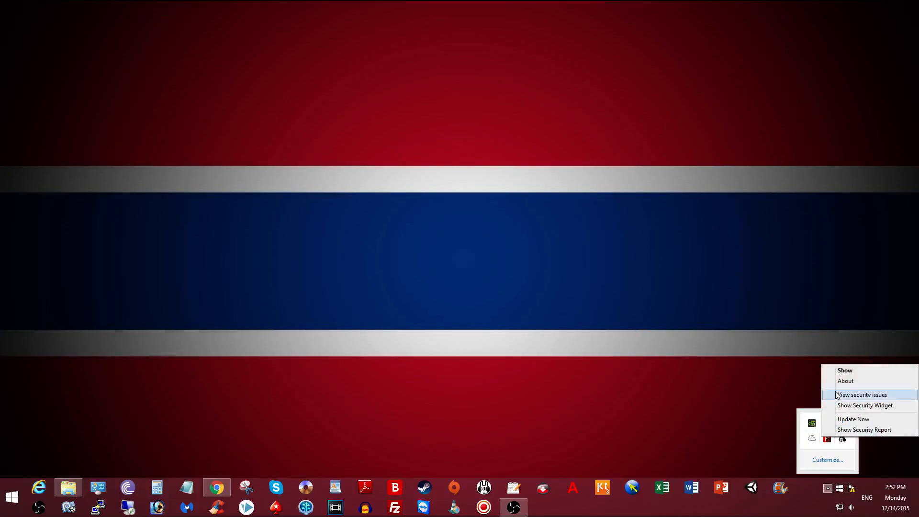
left_click(845, 370)
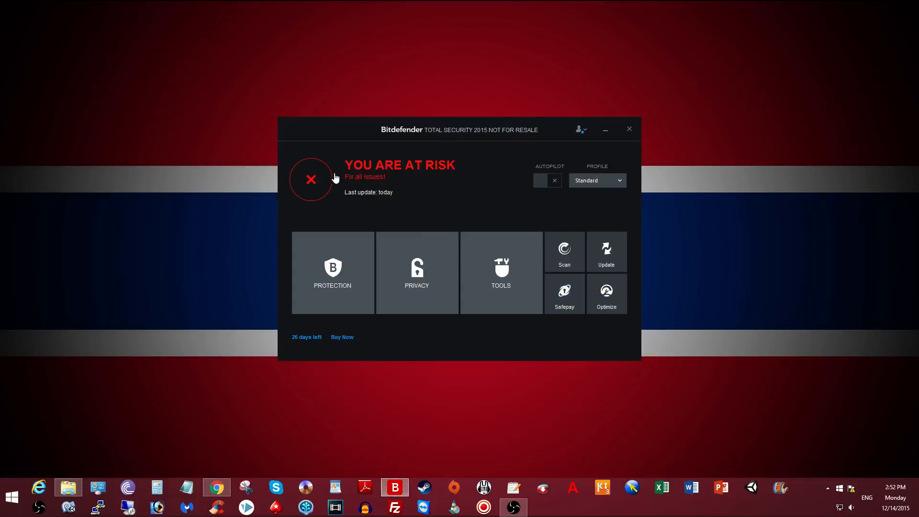
left_click(329, 248)
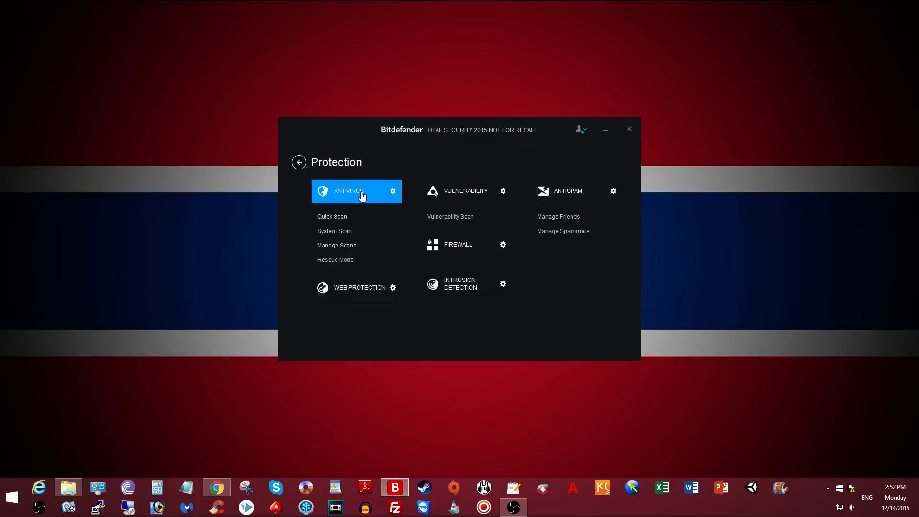
left_click(363, 198)
left_click(616, 216)
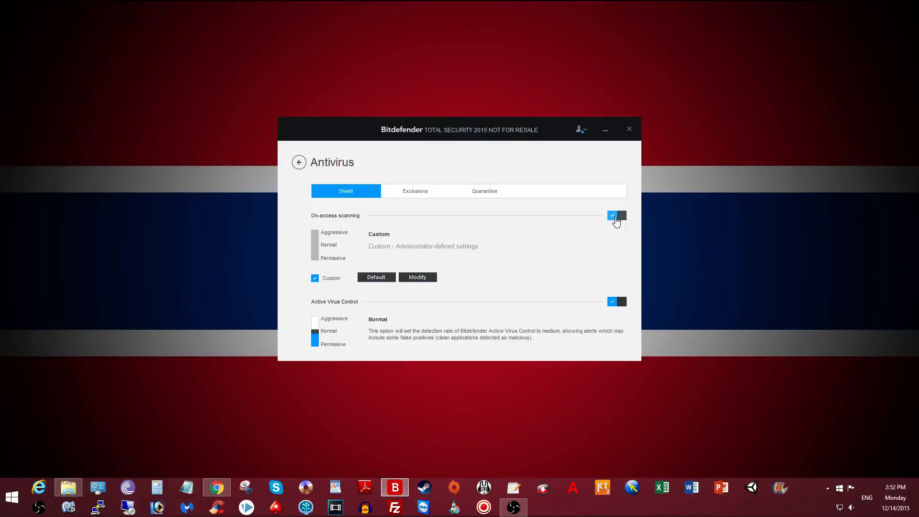